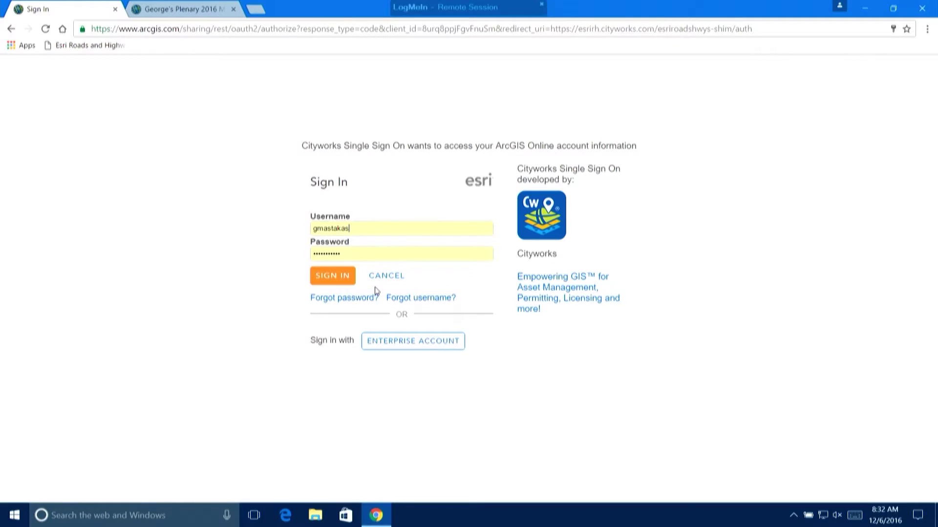
Sign in with single sign-on and open the Cityworks Office inbox dashboard.
{"action": "left_click", "coordinate": [338, 276]}
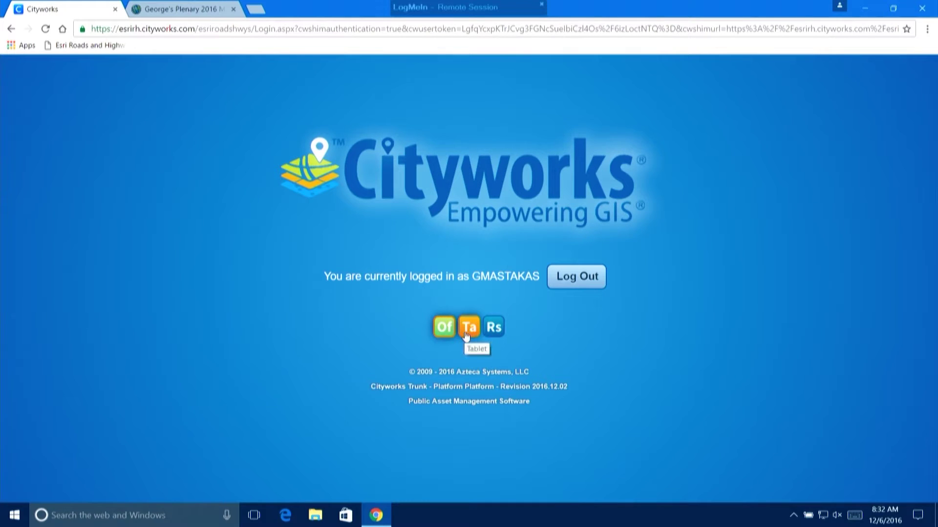
{"action": "left_click", "coordinate": [445, 329]}
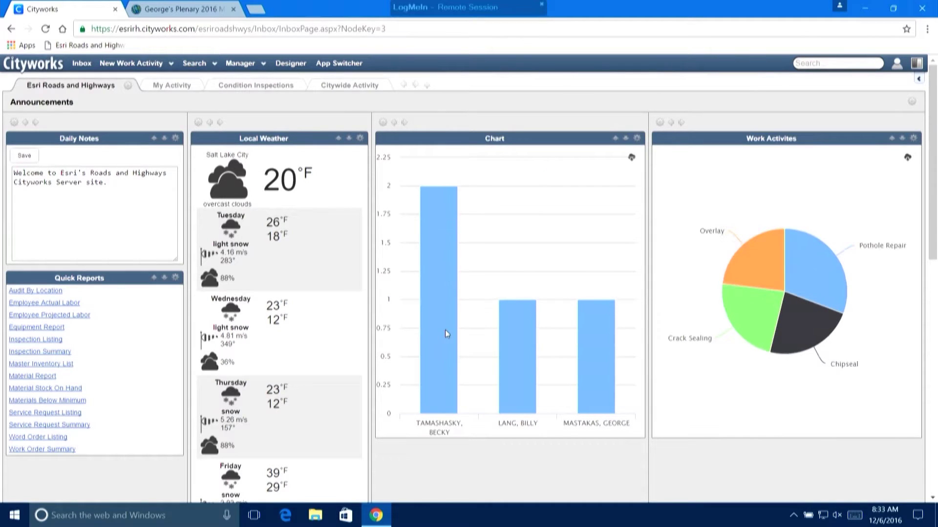
{"action": "mouse_move", "coordinate": [933, 244]}
{"action": "left_mouse_down"}
{"action": "mouse_move", "coordinate": [935, 404]}
{"action": "mouse_move", "coordinate": [935, 233]}
{"action": "left_mouse_up"}
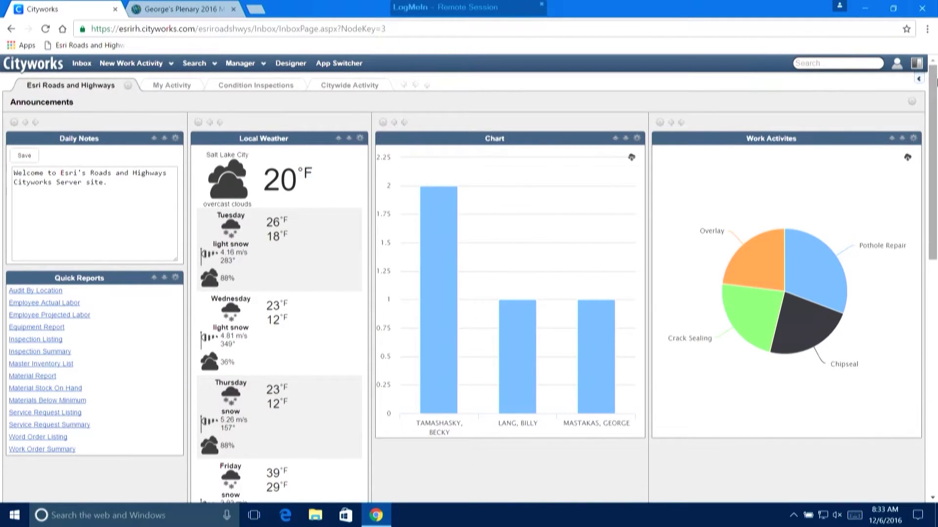
Open the downtown Columbus field map and show the Roads and Highways panel for FranklinCo_LRS.
{"action": "left_click", "coordinate": [915, 66]}
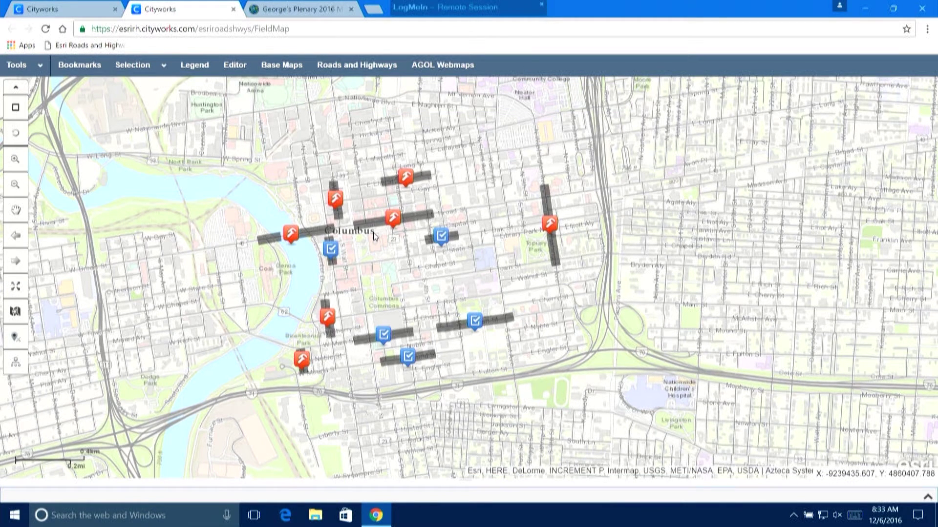
{"action": "left_click", "coordinate": [362, 72]}
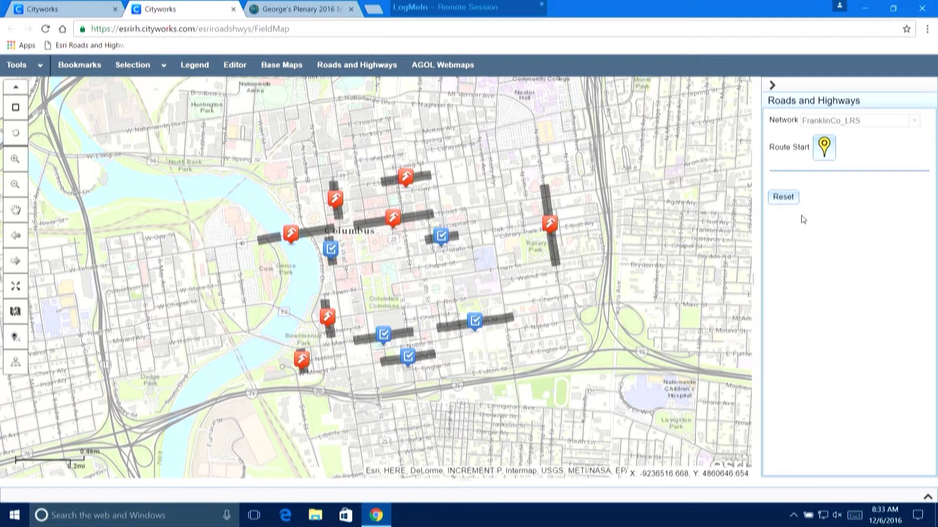
Place the route start and stop points along E Town St, measures 0.04388 to 0.35319.
{"action": "left_click", "coordinate": [825, 152]}
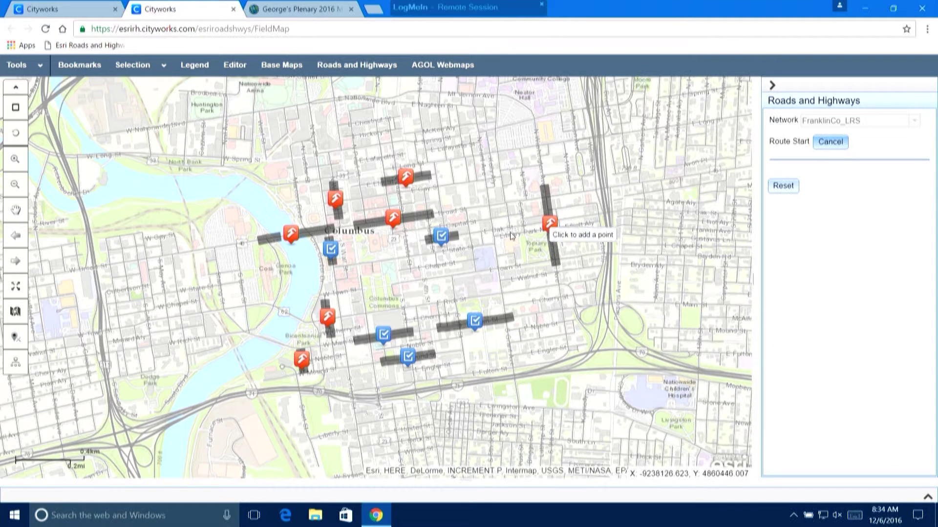
{"action": "left_click", "coordinate": [403, 283]}
{"action": "left_click", "coordinate": [823, 224]}
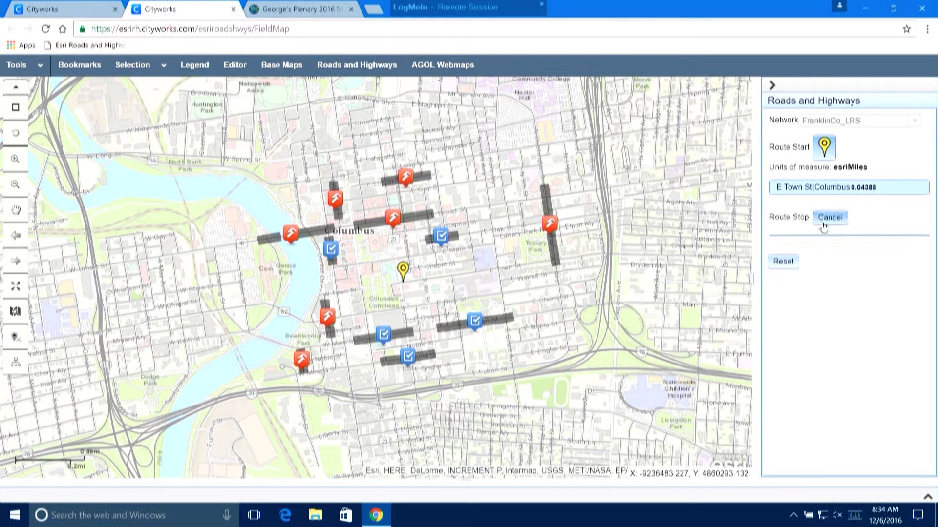
{"action": "left_click", "coordinate": [486, 273]}
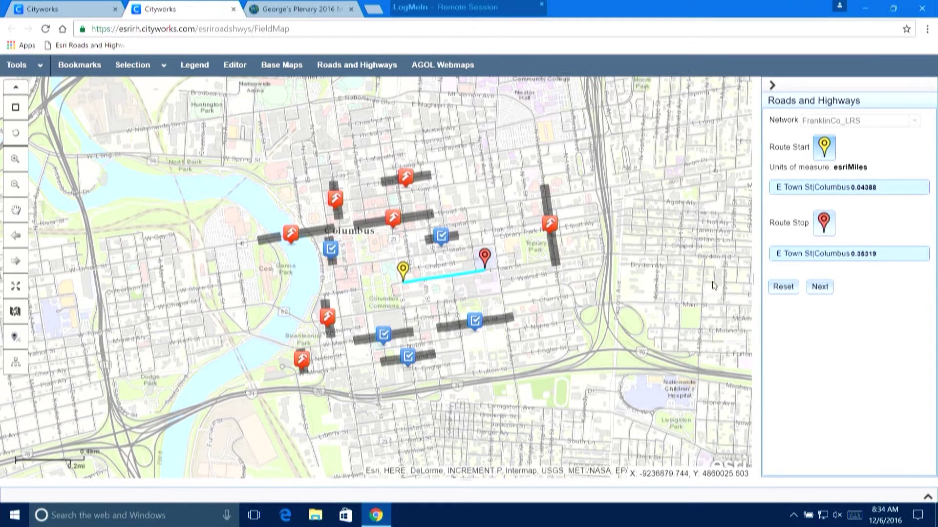
Create the route event with Work Order as its event type.
{"action": "left_click", "coordinate": [819, 288]}
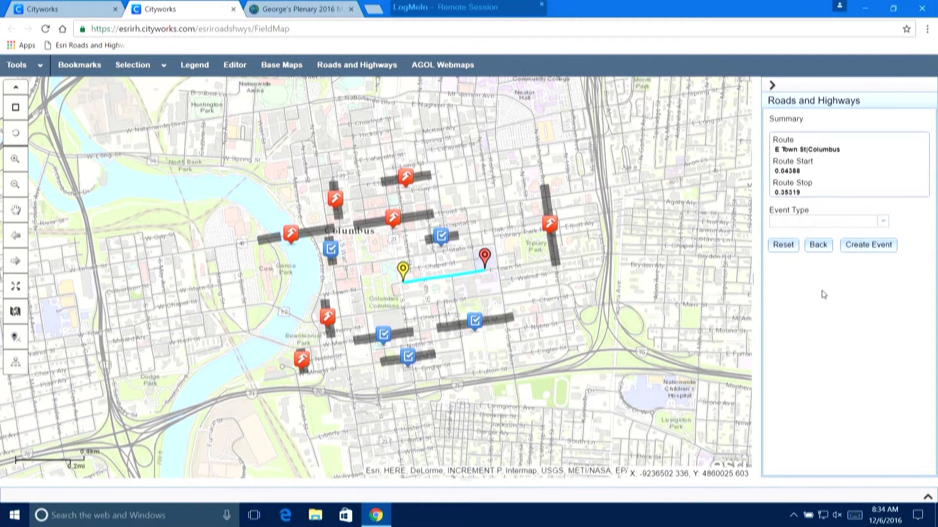
{"action": "left_click", "coordinate": [883, 223]}
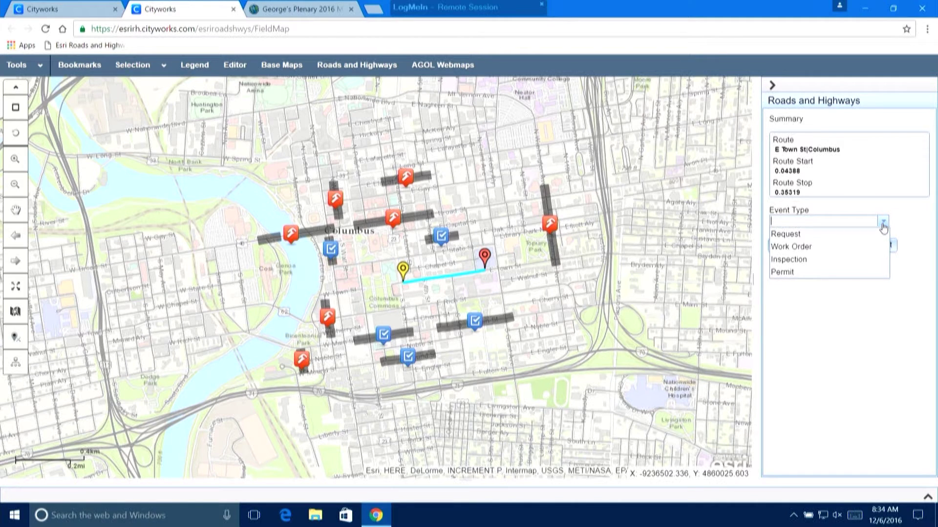
{"action": "left_click", "coordinate": [816, 246]}
{"action": "left_click", "coordinate": [872, 249]}
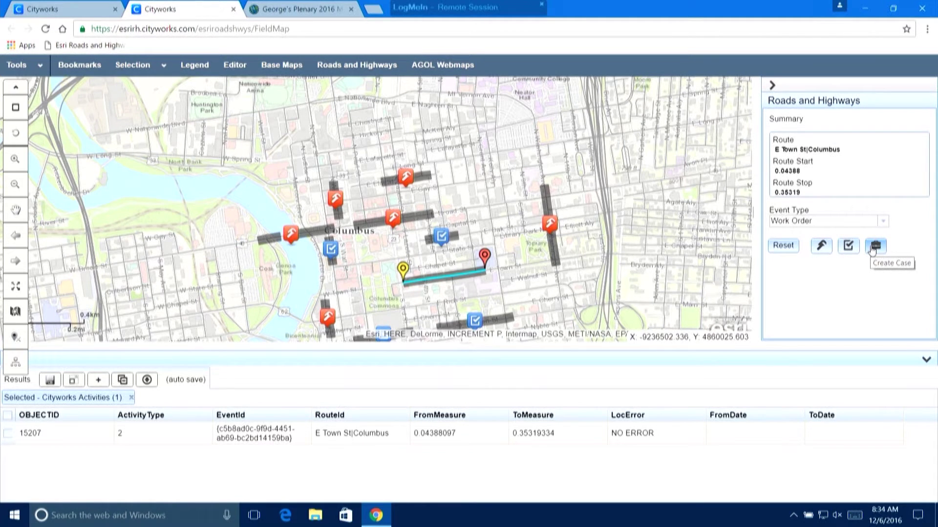
Create work order 203 from the Debris Removal template for the E Town St event.
{"action": "left_click", "coordinate": [822, 247]}
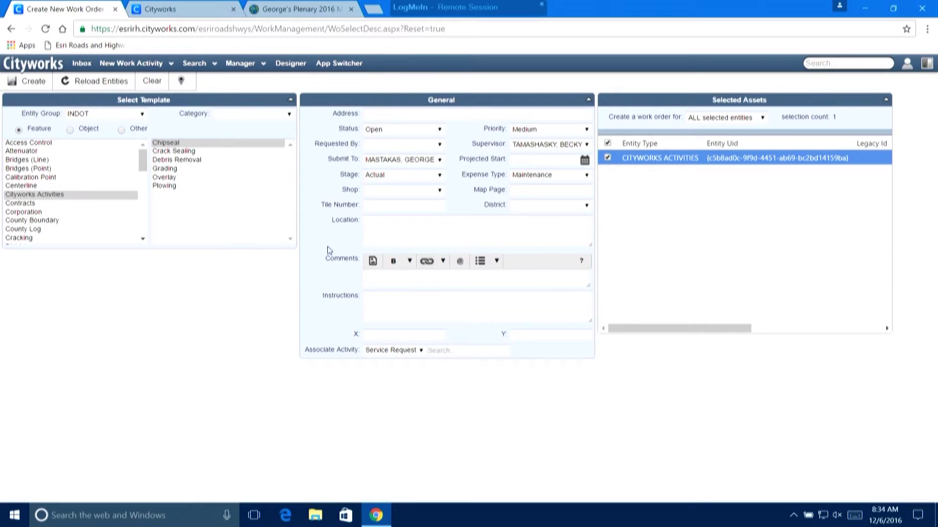
{"action": "left_click", "coordinate": [194, 161]}
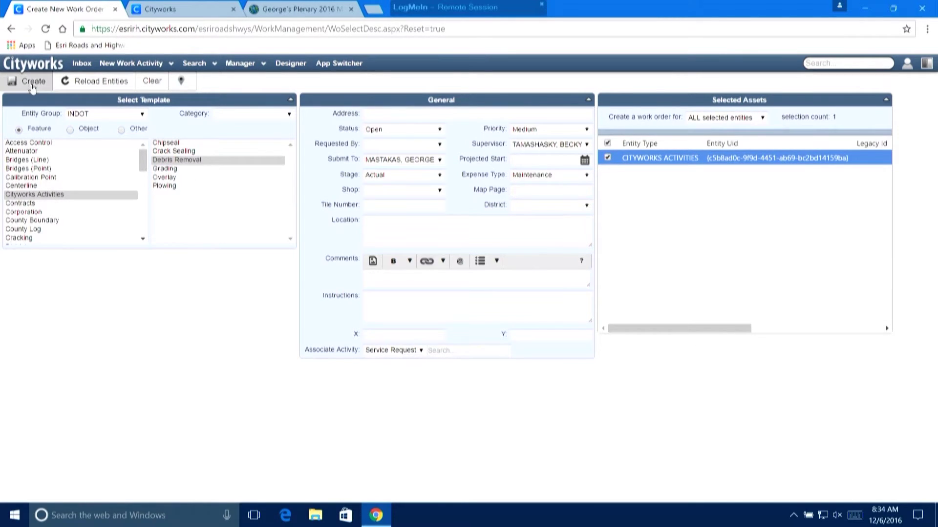
{"action": "left_click", "coordinate": [30, 82]}
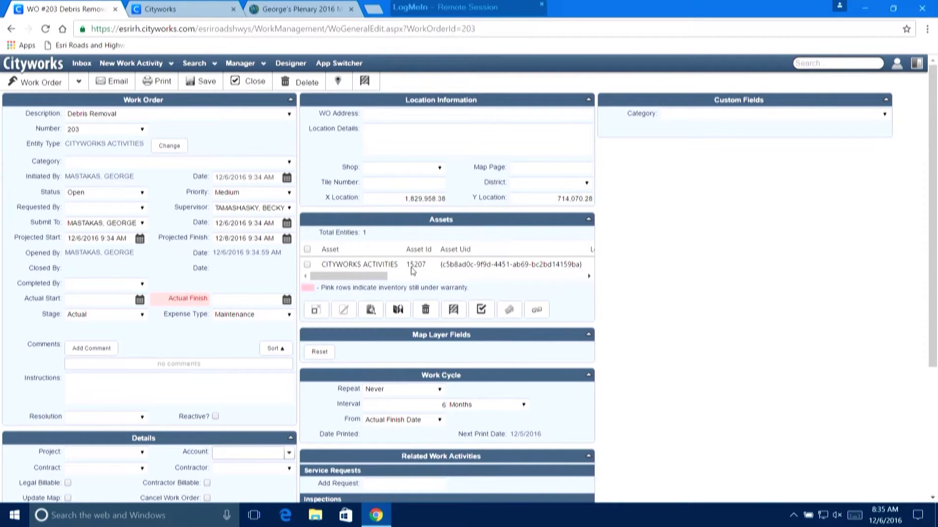
Zoom the field map out and back in, hide the results table, then return to the Inbox.
{"action": "left_click", "coordinate": [186, 13]}
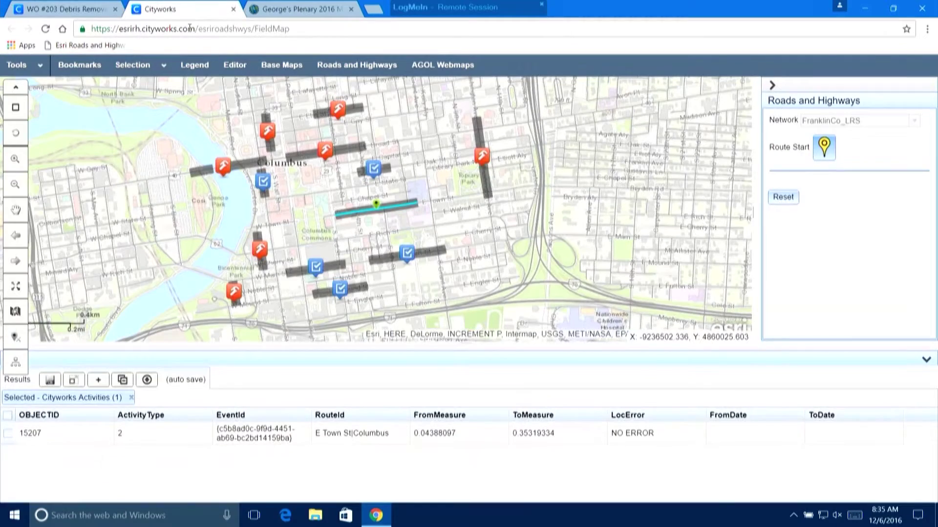
{"action": "left_click", "coordinate": [23, 182]}
{"action": "right_click", "coordinate": [24, 182]}
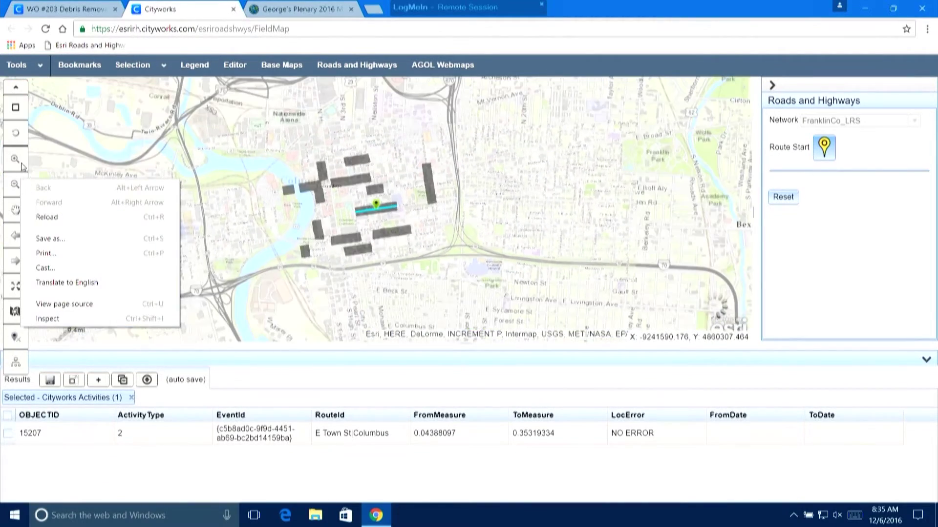
{"action": "left_click", "coordinate": [16, 159]}
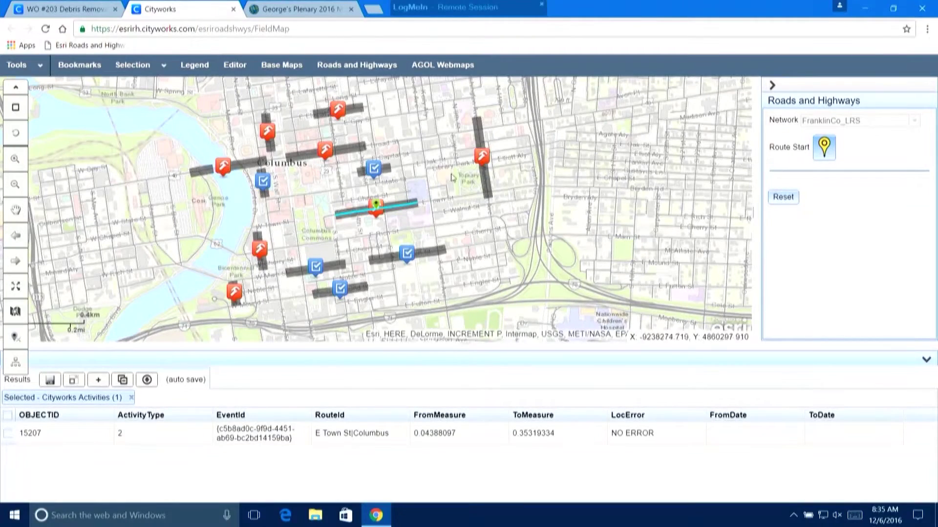
{"action": "left_click", "coordinate": [239, 69]}
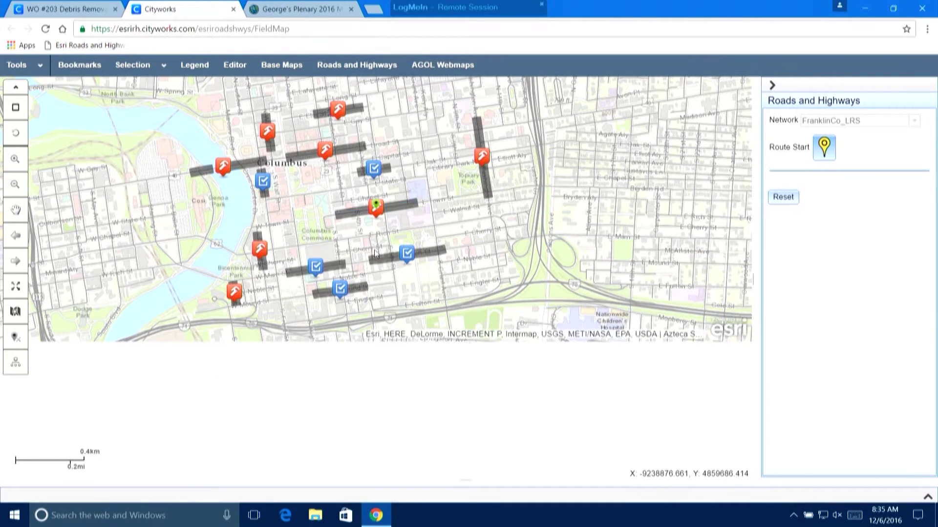
{"action": "left_click", "coordinate": [79, 12]}
{"action": "left_click", "coordinate": [74, 64]}
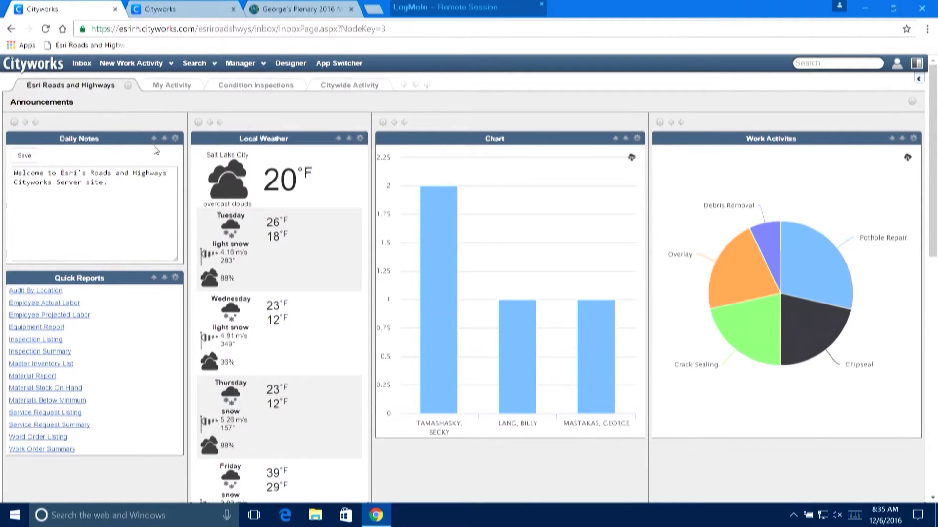
Select all My Work Orders, highlight them on the map, and switch to the FieldMap tab.
{"action": "left_click", "coordinate": [933, 311]}
{"action": "scroll", "coordinate": [895, 336], "scroll_direction": "down", "scroll_amount": 2}
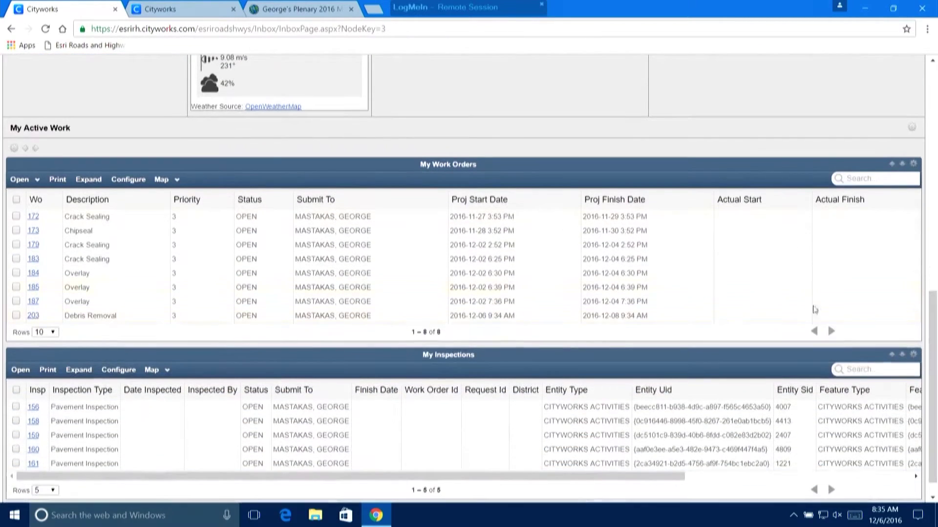
{"action": "left_click", "coordinate": [17, 200]}
{"action": "left_click", "coordinate": [177, 185]}
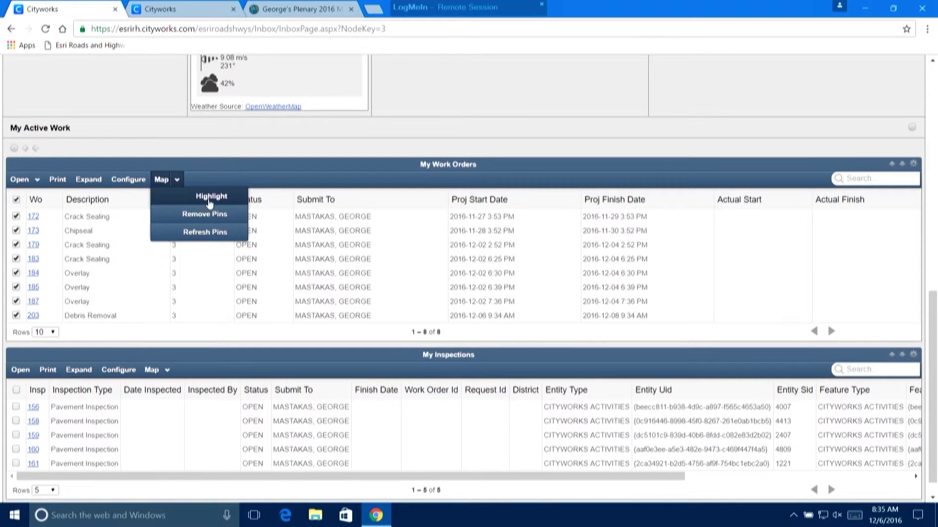
{"action": "left_click", "coordinate": [210, 201]}
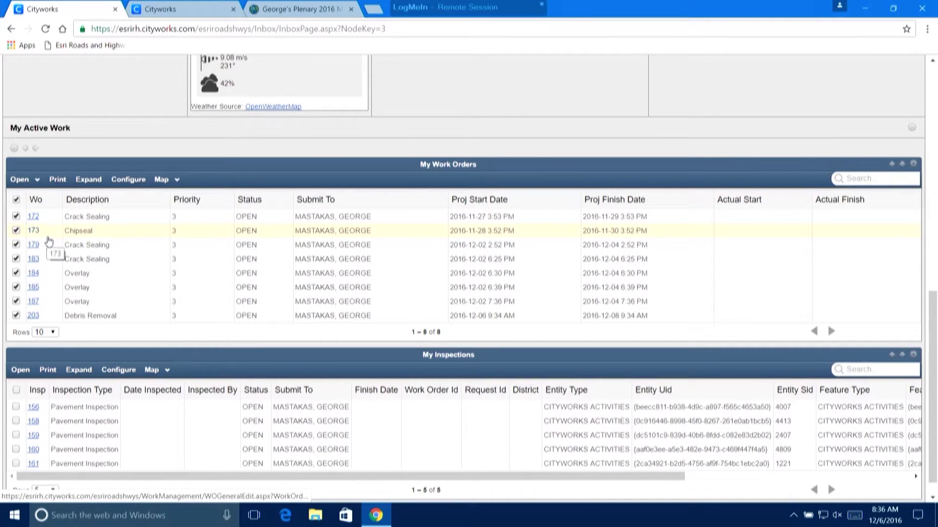
{"action": "left_click", "coordinate": [181, 8]}
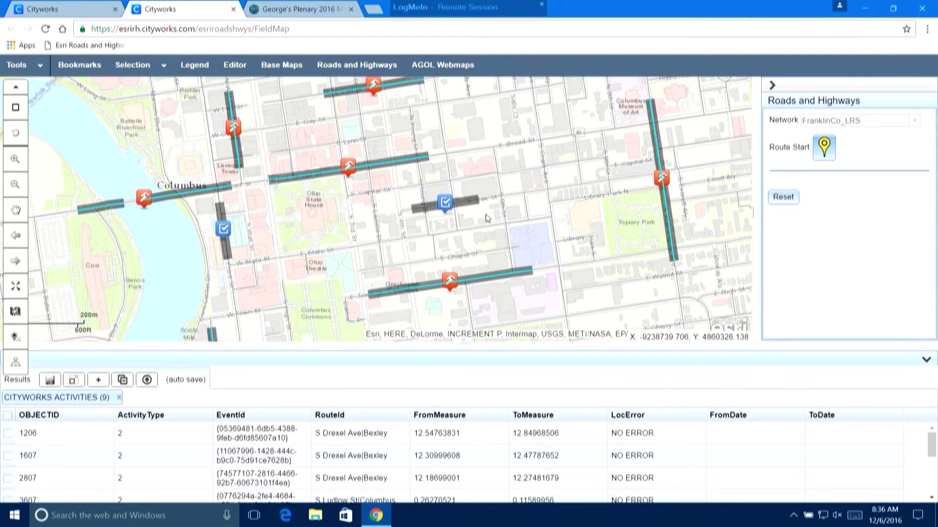
Zoom the Columbus map out one level to show all highlighted work order routes.
{"action": "left_click", "coordinate": [15, 184]}
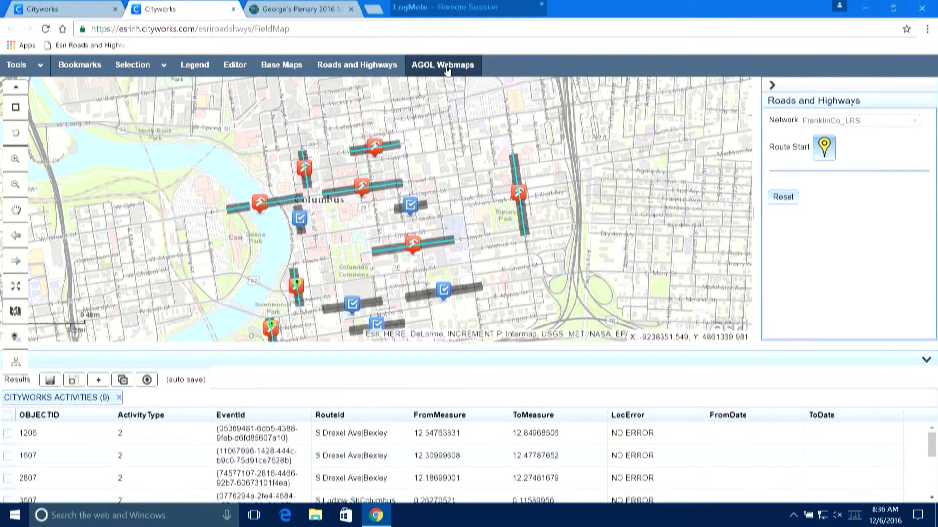
Load the Map w/ Houston Parks webmap from the HOUTX AGOL group and hide the results table.
{"action": "left_click", "coordinate": [446, 69]}
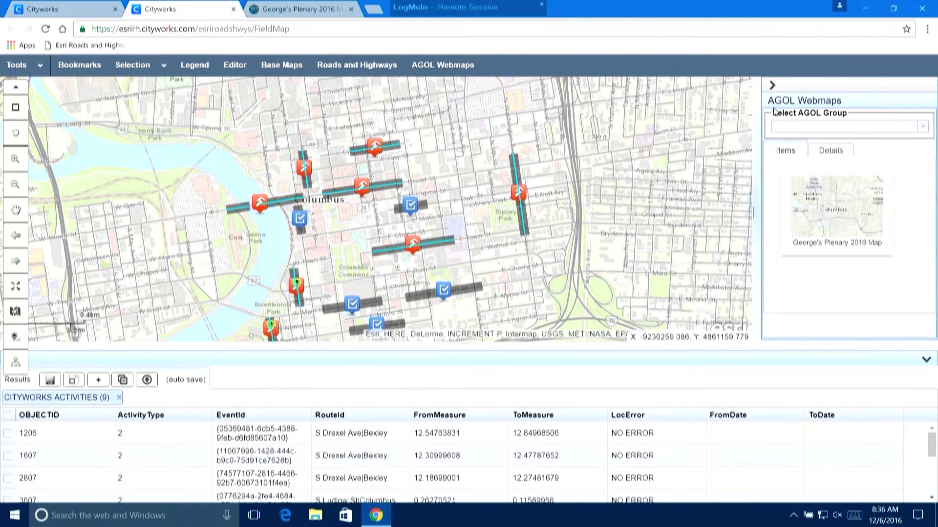
{"action": "left_click", "coordinate": [921, 129]}
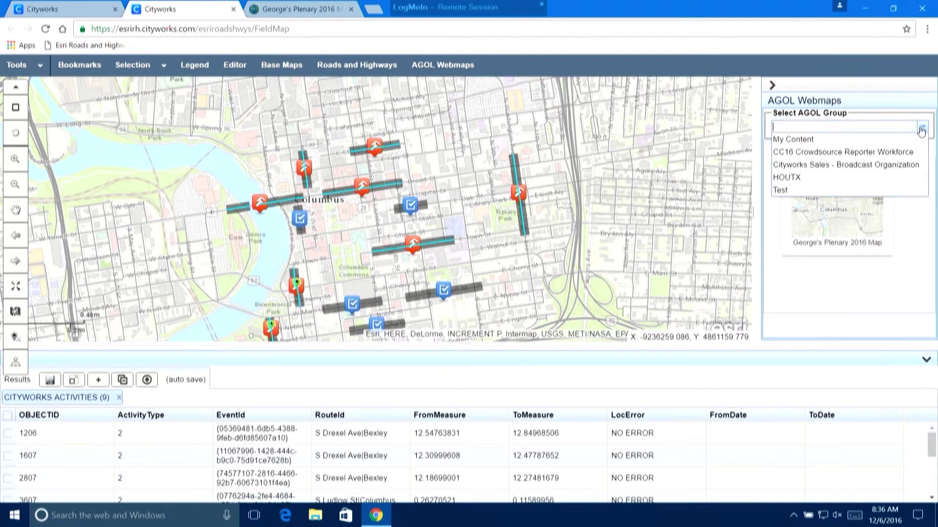
{"action": "left_click", "coordinate": [812, 179]}
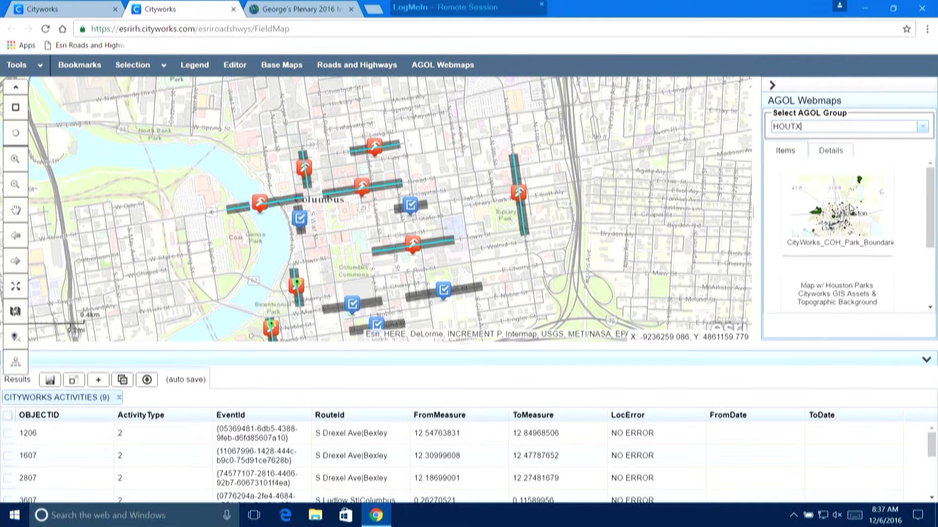
{"action": "left_click_drag", "start_coordinate": [935, 238], "coordinate": [933, 277]}
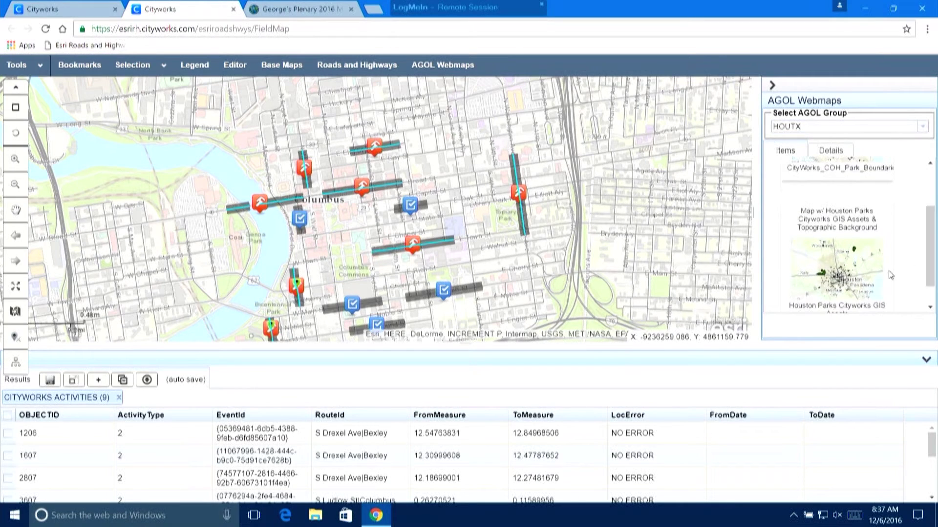
{"action": "left_click", "coordinate": [855, 273]}
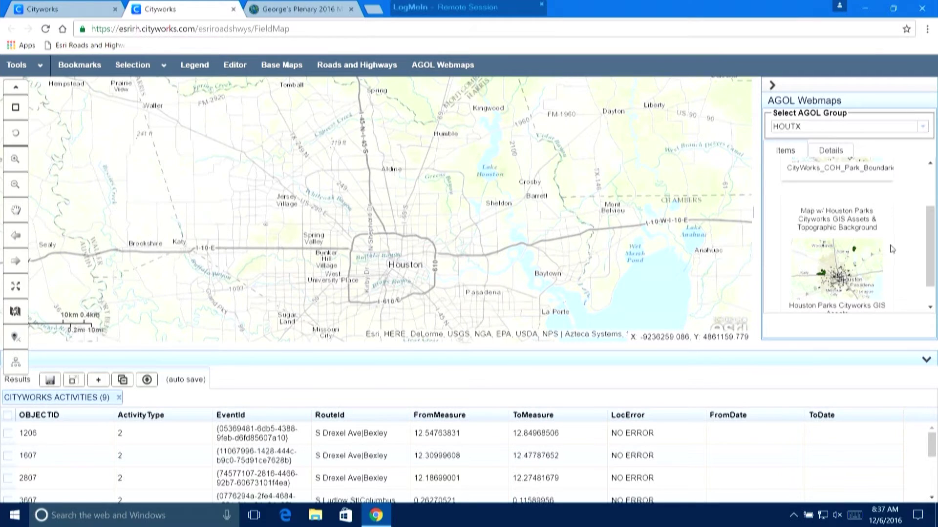
{"action": "left_click", "coordinate": [926, 362]}
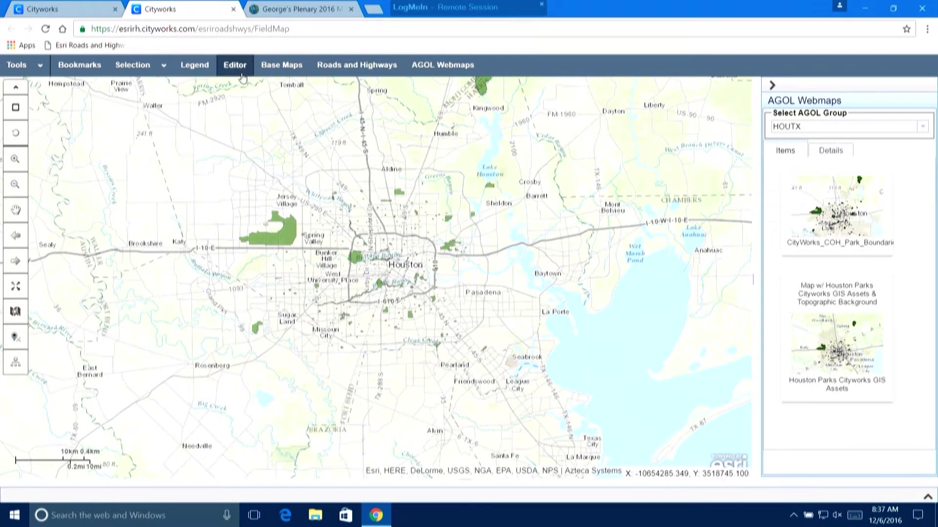
Rectangle-select Memorial Park on the zoomed-in Houston map, then go back to the inbox.
{"action": "left_click", "coordinate": [196, 66]}
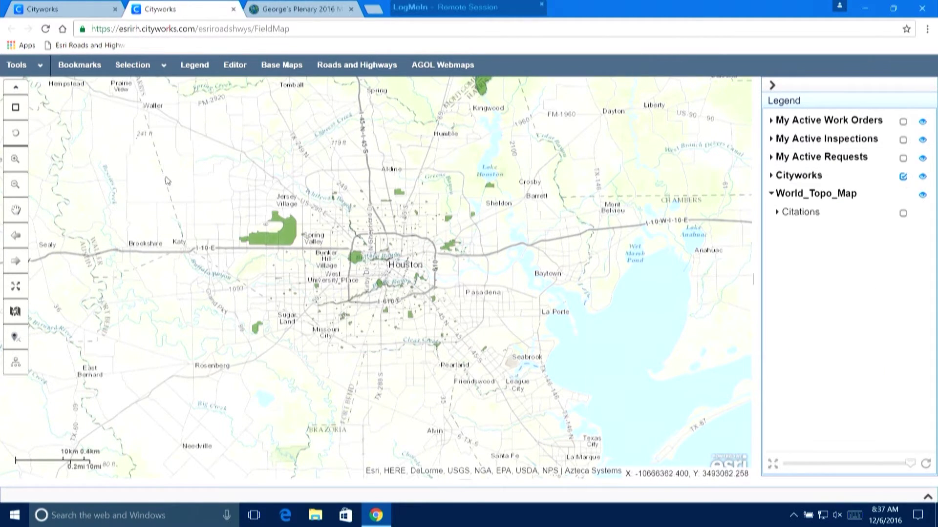
{"action": "left_click", "coordinate": [19, 163]}
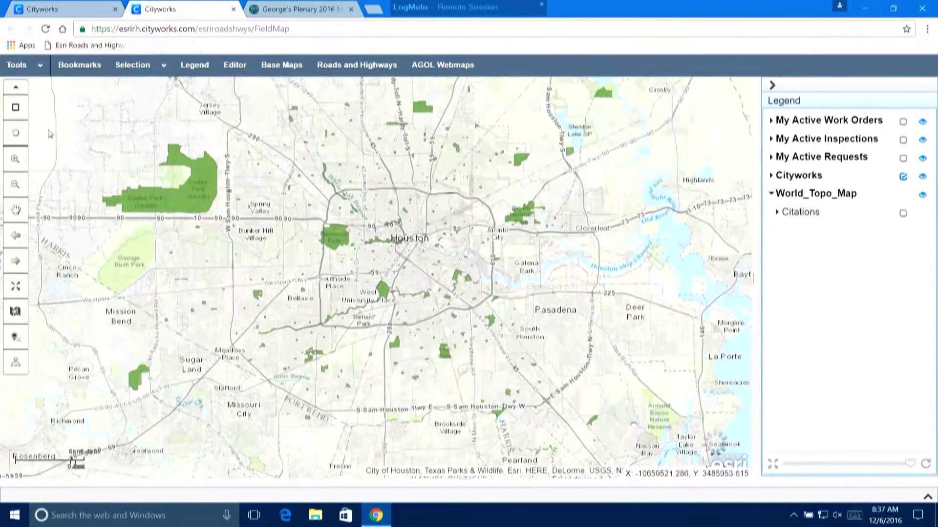
{"action": "left_click", "coordinate": [14, 112]}
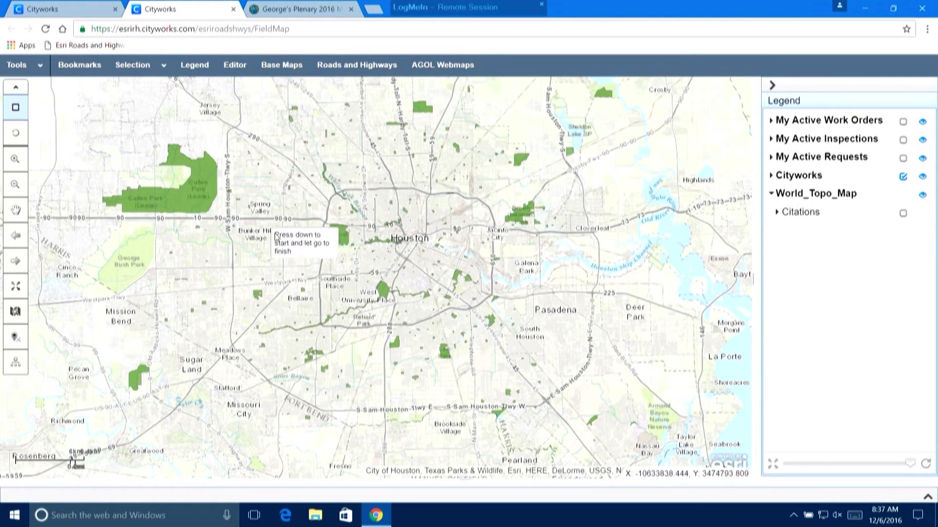
{"action": "left_click_drag", "start_coordinate": [330, 234], "coordinate": [327, 282]}
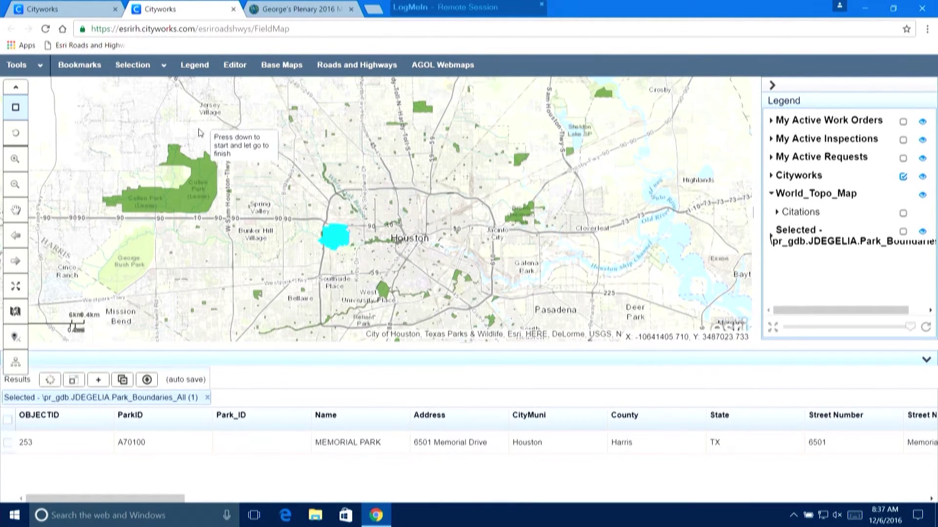
{"action": "left_click", "coordinate": [77, 10]}
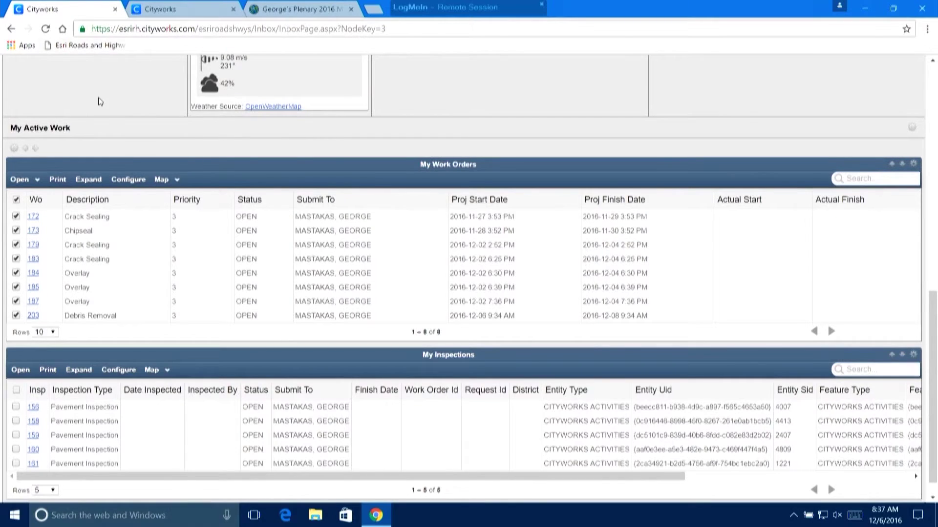
Start a Dock Inspection work order for Memorial Park boundary A70100, then return to the map.
{"action": "scroll", "coordinate": [100, 101], "scroll_direction": "up", "scroll_amount": 10}
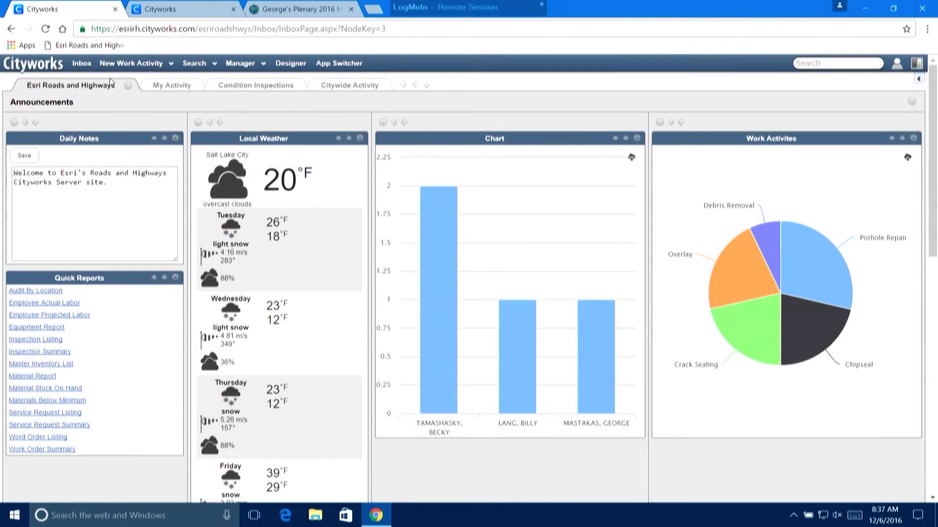
{"action": "left_click", "coordinate": [104, 64]}
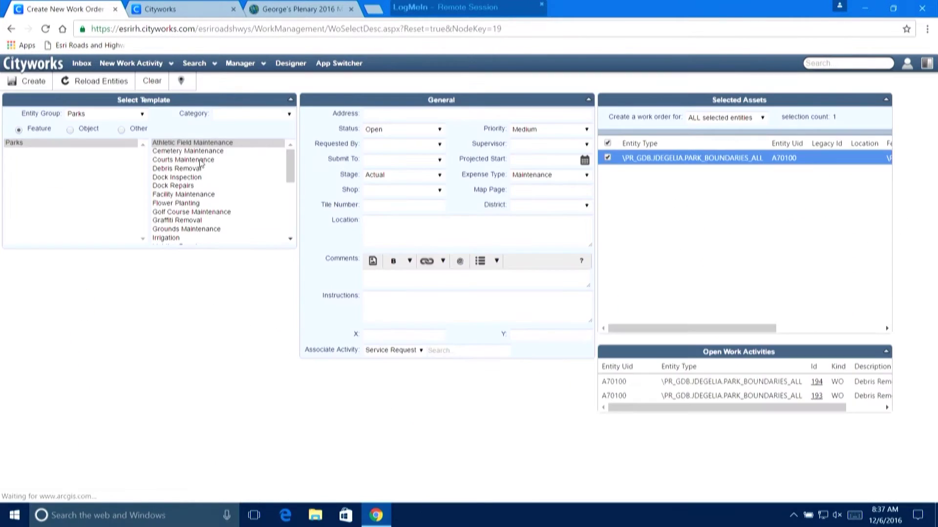
{"action": "left_click", "coordinate": [180, 177]}
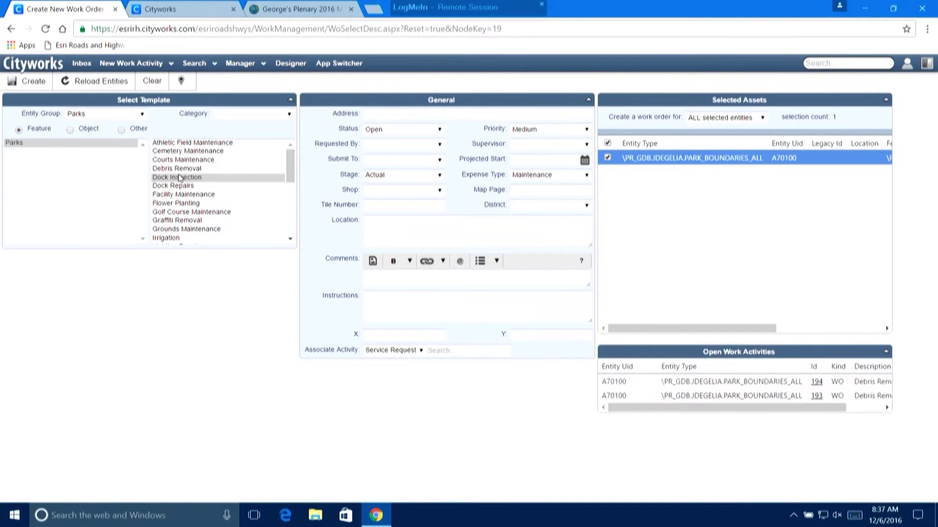
{"action": "left_click", "coordinate": [203, 13]}
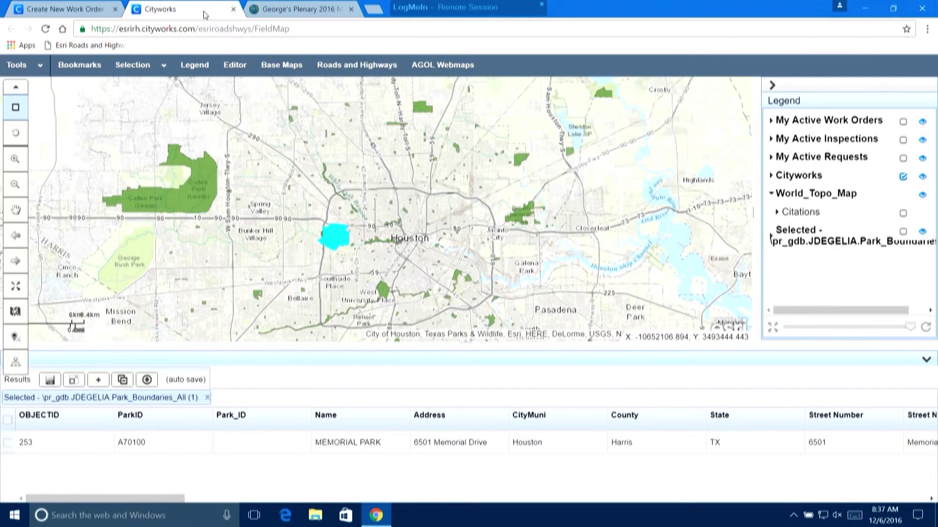